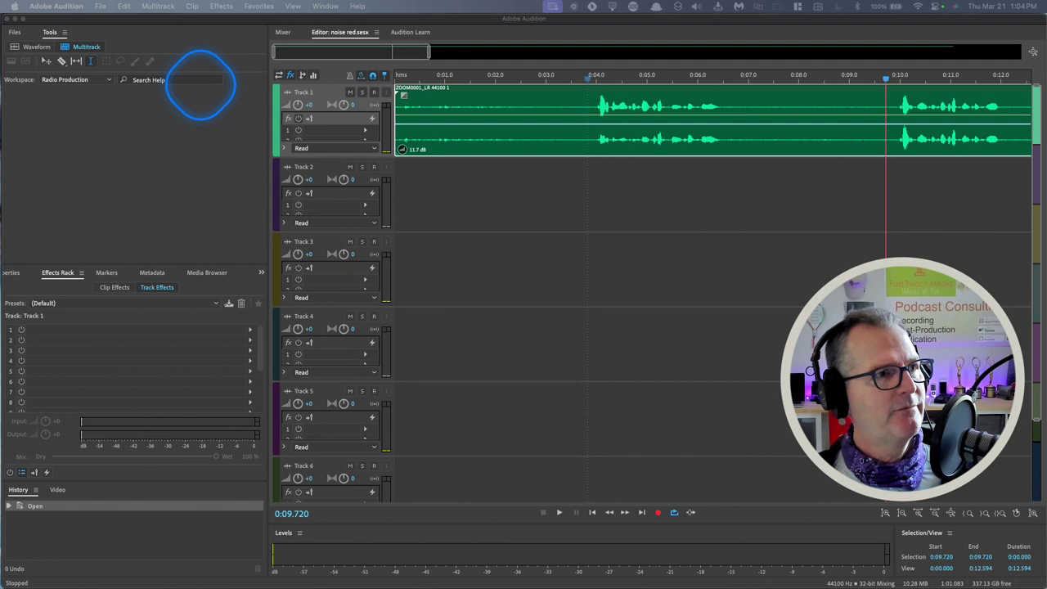
# - Drag the left-panel divider leftward to widen the Multitrack editor showing noise red.sesx
pyautogui.click(260, 323)
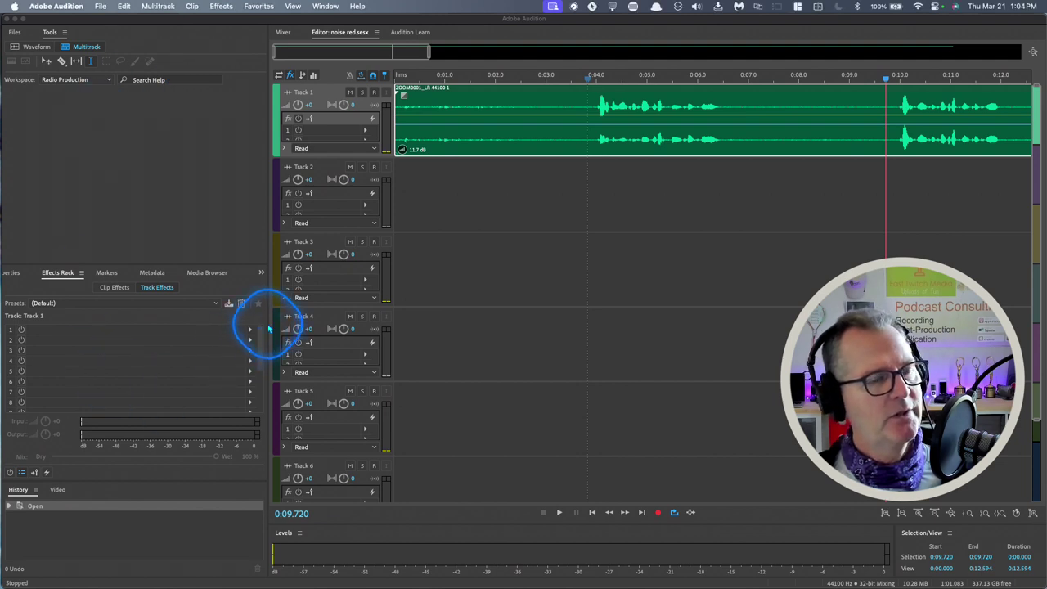
pyautogui.moveTo(268, 294); pyautogui.dragTo(185, 275)
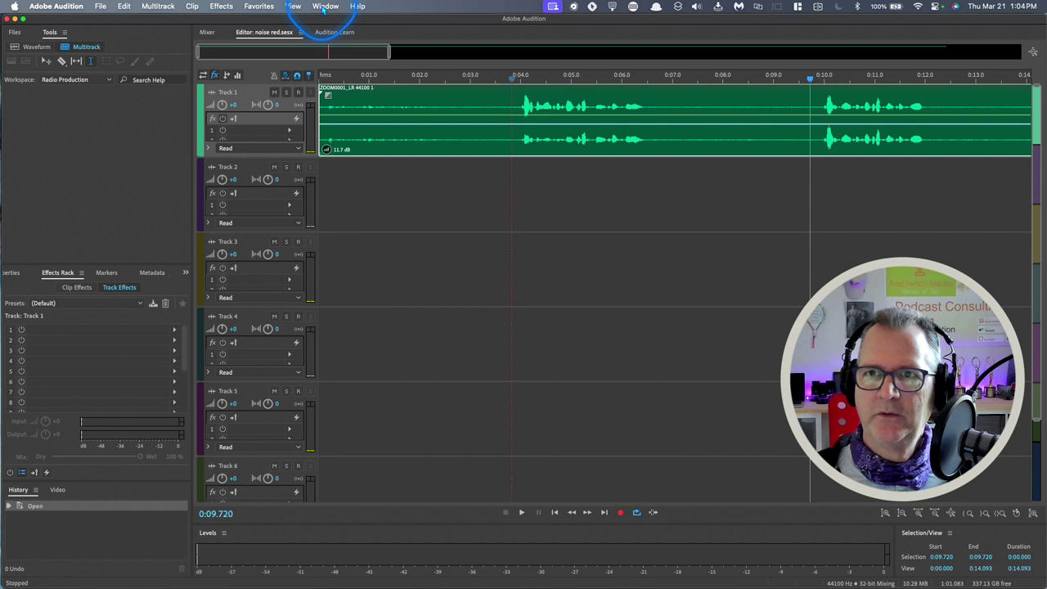
pyautogui.click(324, 7)
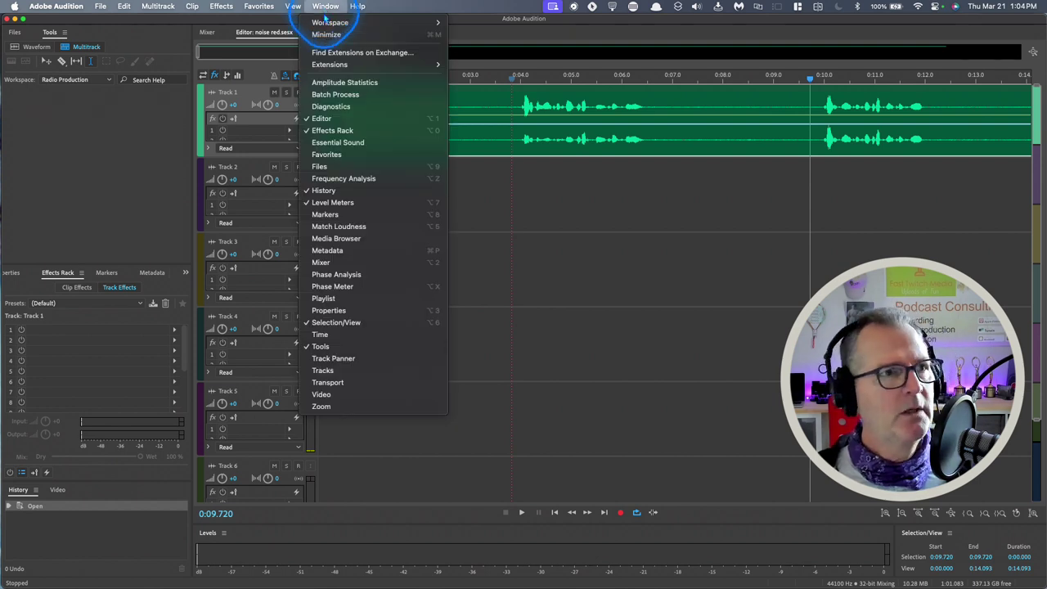
pyautogui.moveTo(328, 22)
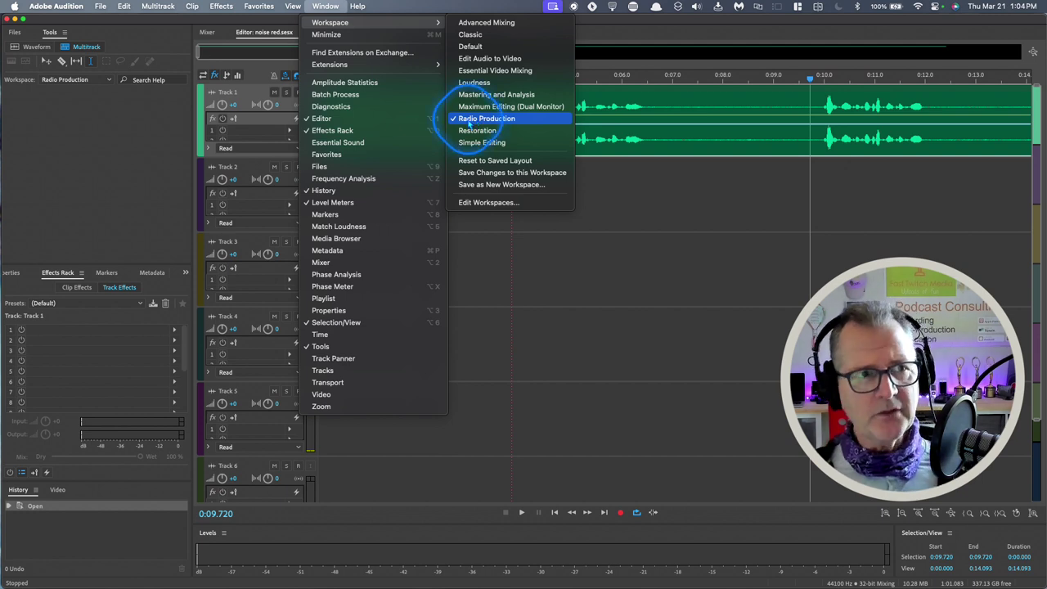
pyautogui.click(468, 120)
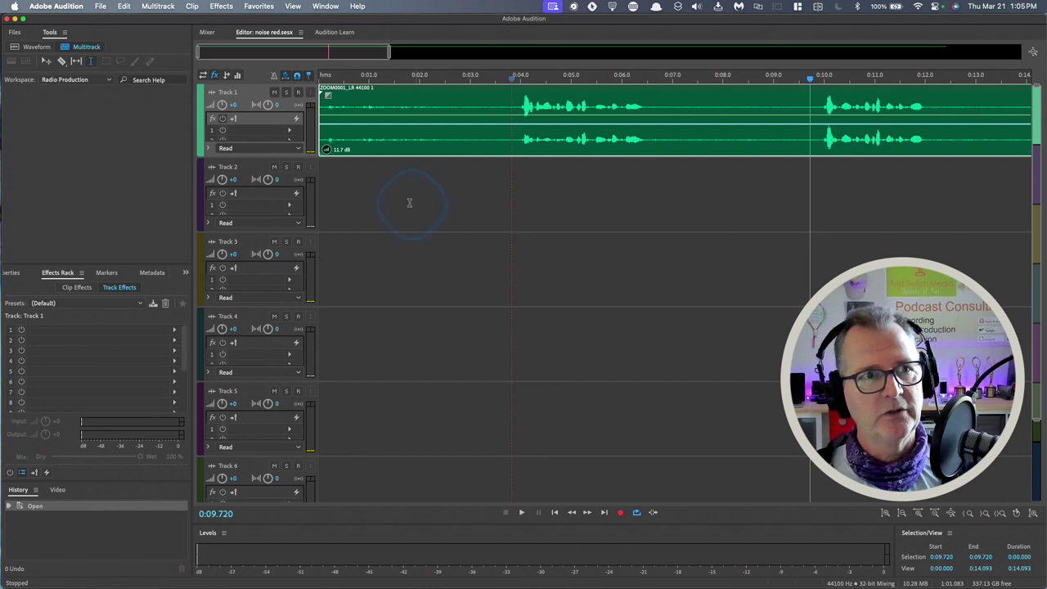
# - Play the voice recording from the start, stopping at 0:27.463, then scroll back to its opening seconds
pyautogui.click(325, 76)
pyautogui.press('space')
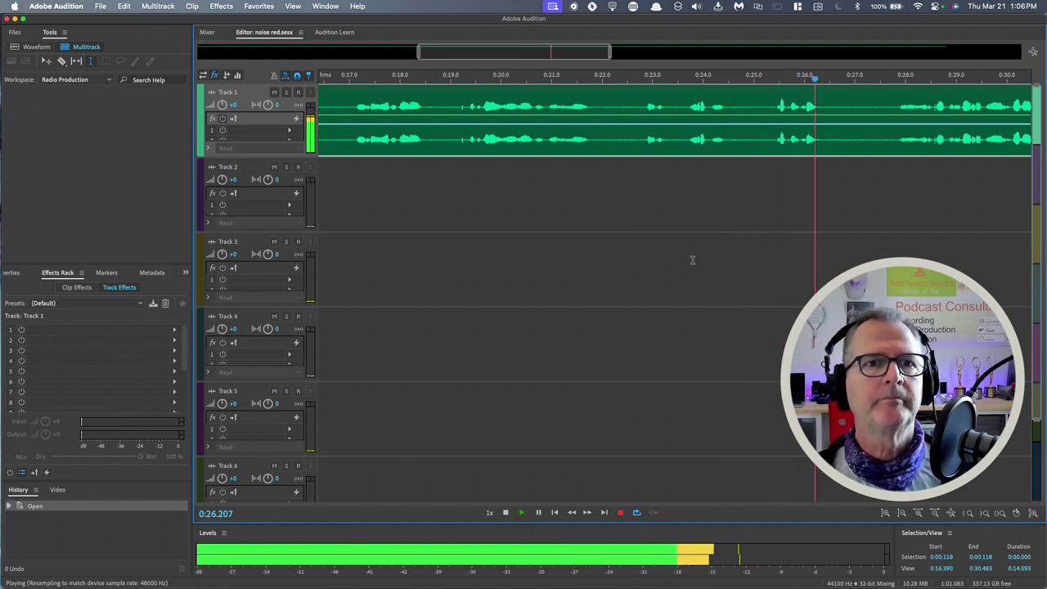
pyautogui.press('space')
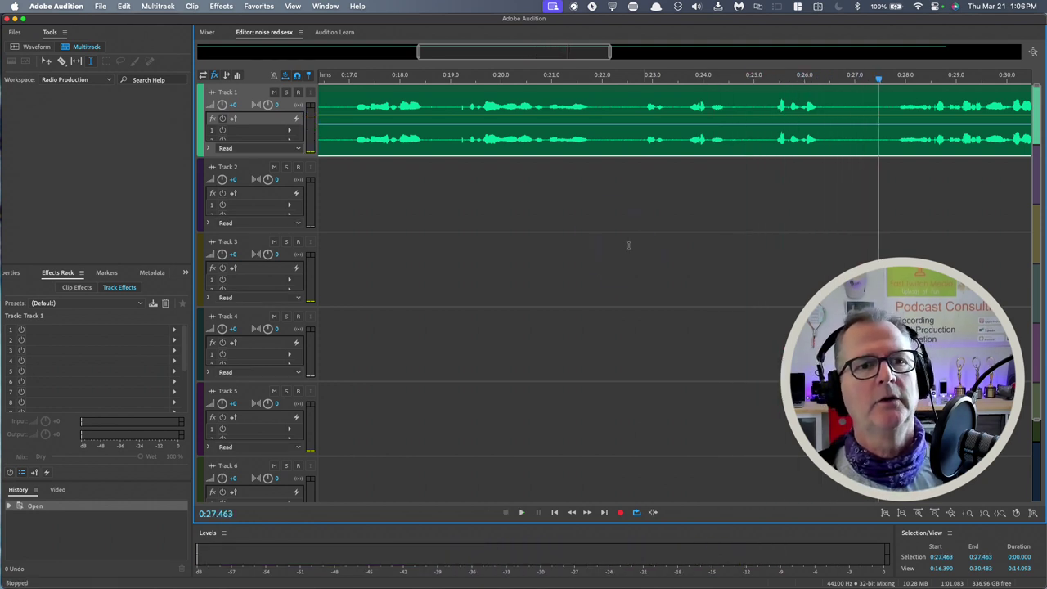
pyautogui.click(613, 241)
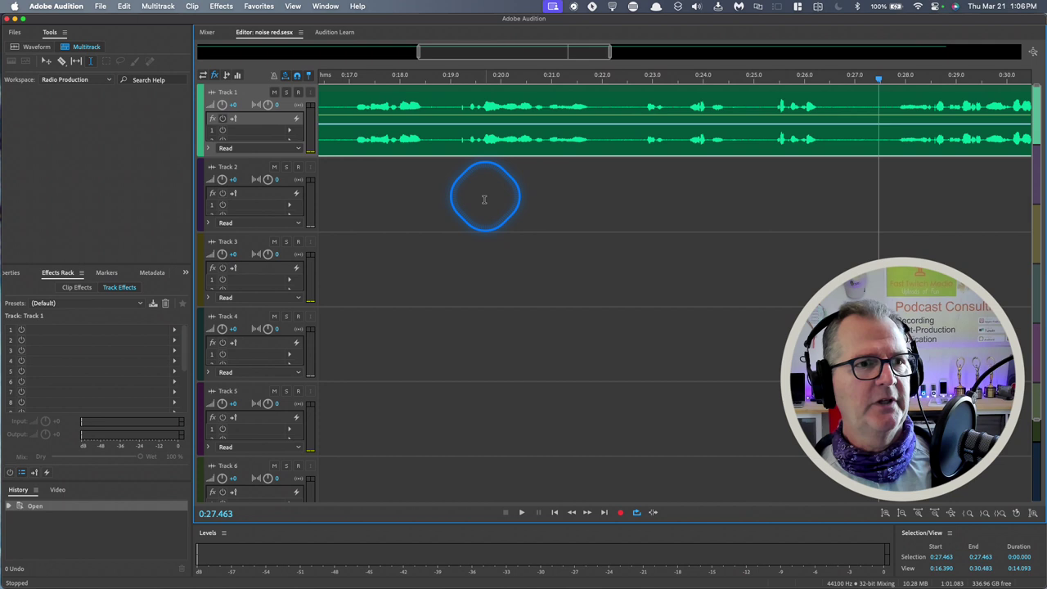
pyautogui.hscroll(-10, 475, 220)
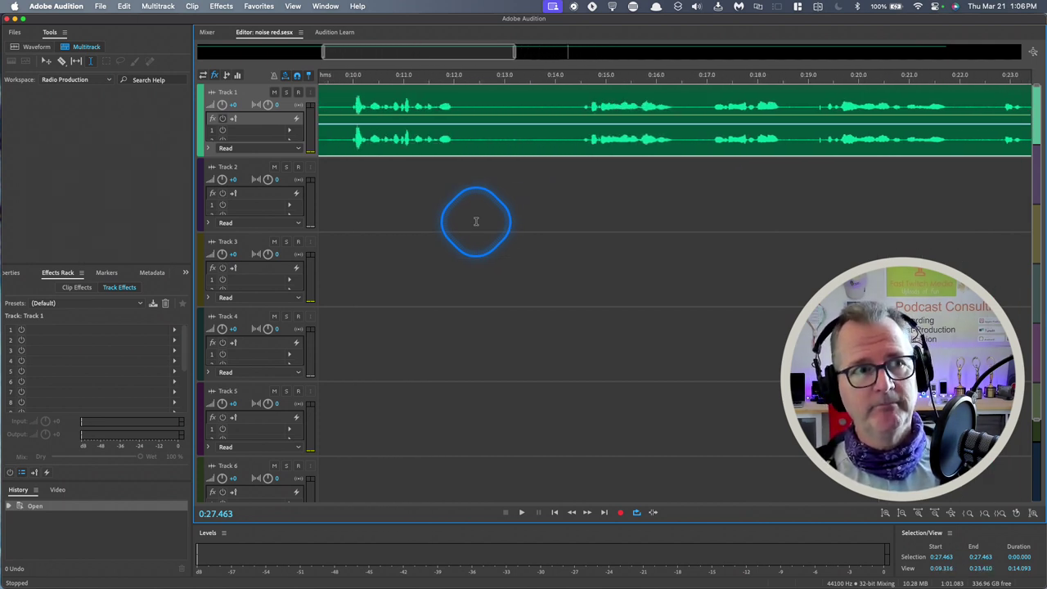
pyautogui.hscroll(-1, 475, 221)
pyautogui.hscroll(-4, 475, 221)
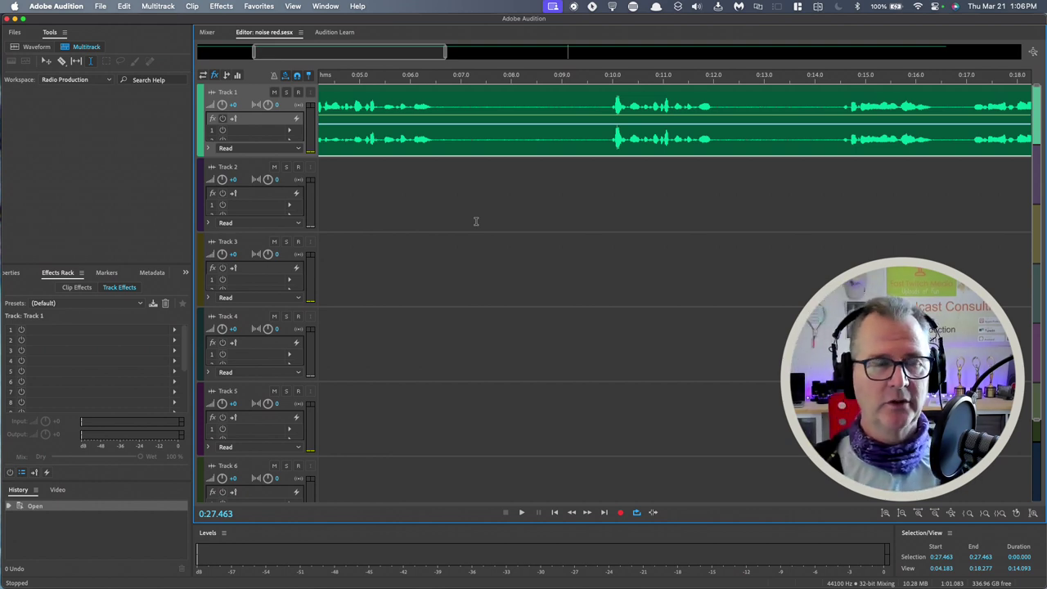
# - Set the playhead on Track 1 at 0:06.500
pyautogui.click(435, 97)
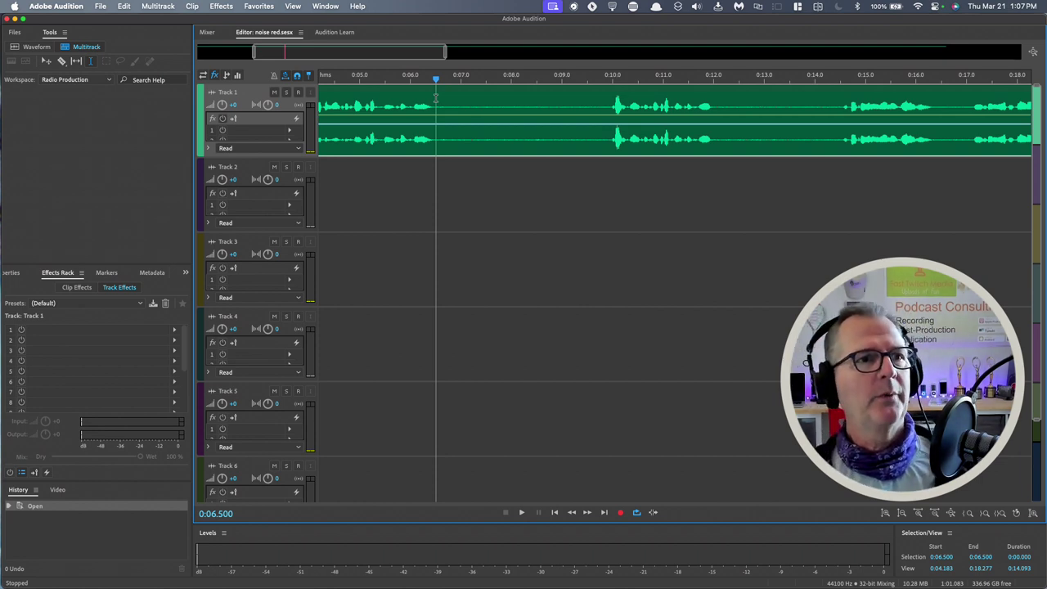
# - Preview briefly, then select the quiet gap from 0:06.500 to 0:09.683 on Track 1
pyautogui.press('space')
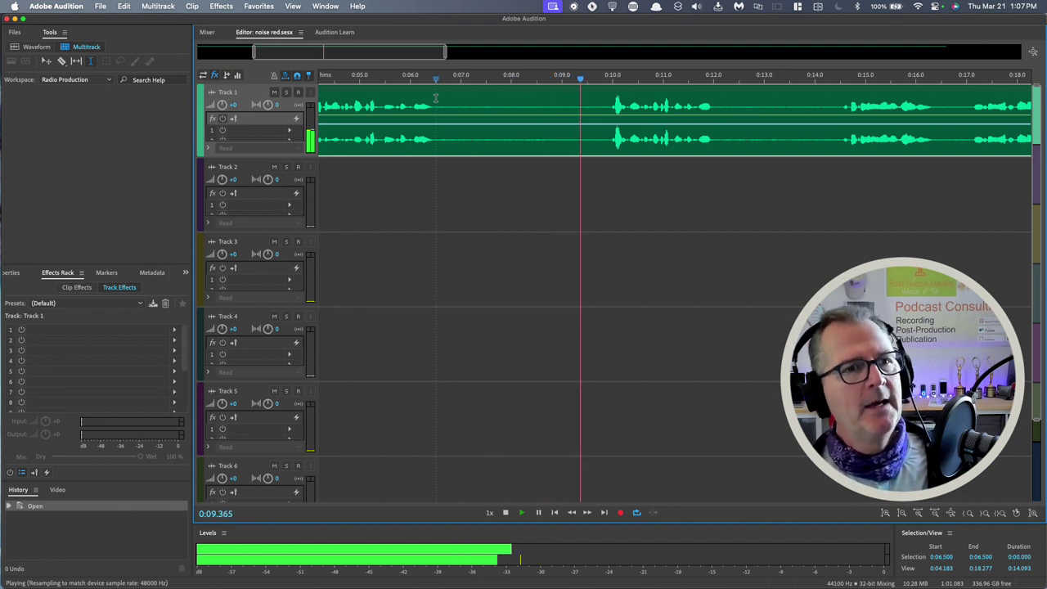
pyautogui.press('space')
pyautogui.moveTo(435, 98); pyautogui.dragTo(596, 109)
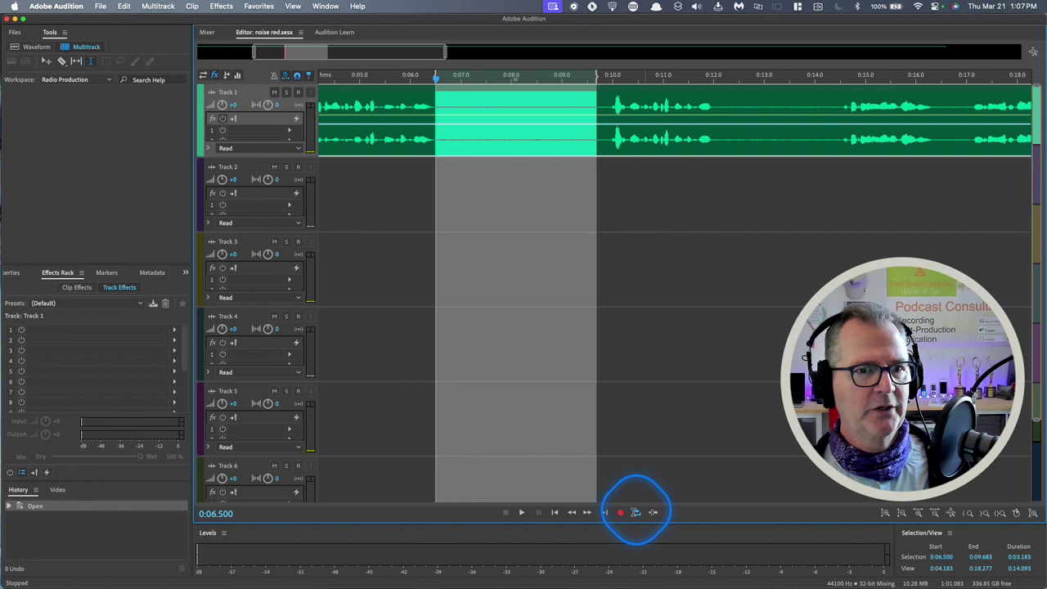
# - Toggle Loop Playback off and back on, then loop-play the 3.183-second selection
pyautogui.click(637, 513)
pyautogui.click(677, 399)
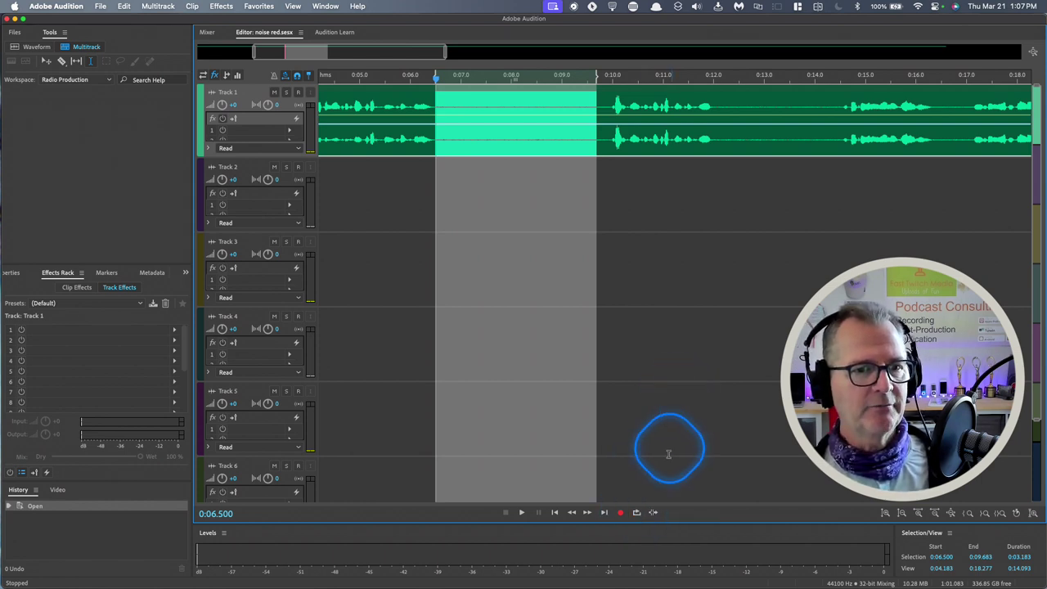
pyautogui.click(636, 513)
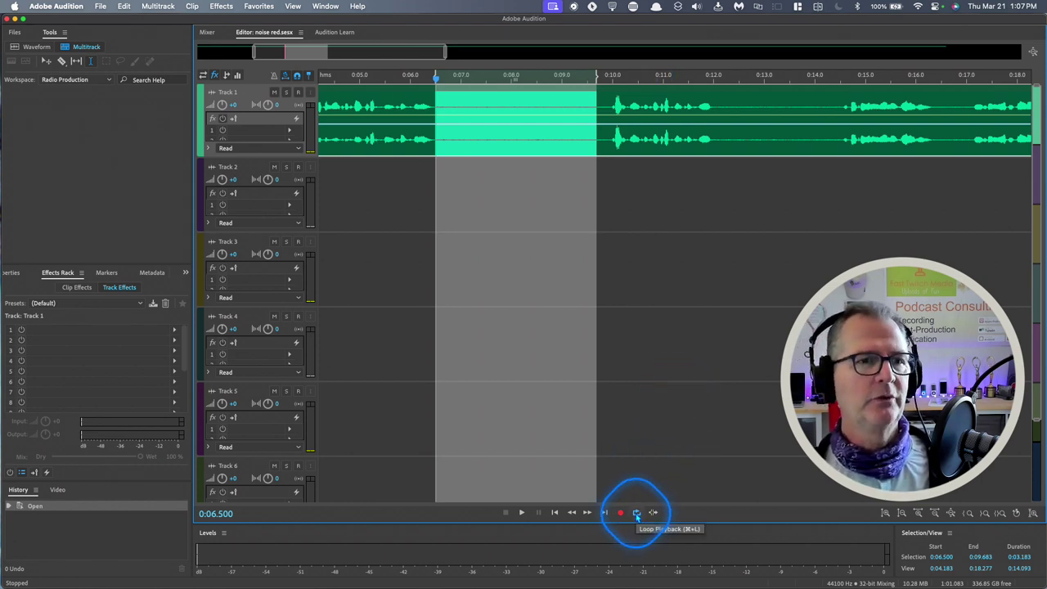
pyautogui.click(462, 280)
pyautogui.press('space')
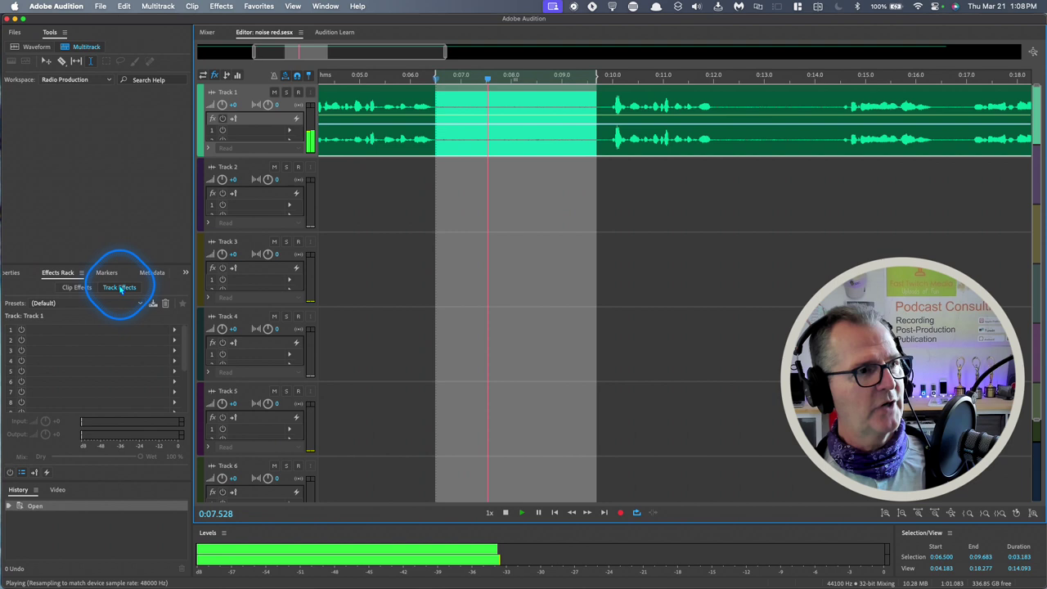
# - Insert Noise Reduction / Restoration > DeNoise into Track 1's first effect slot
pyautogui.click(174, 332)
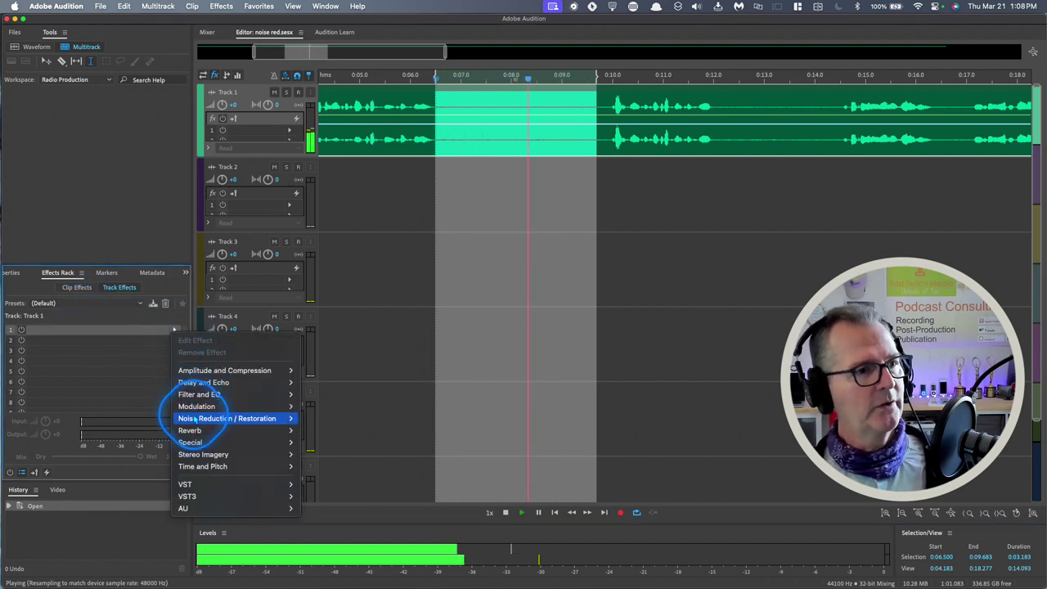
pyautogui.moveTo(195, 418)
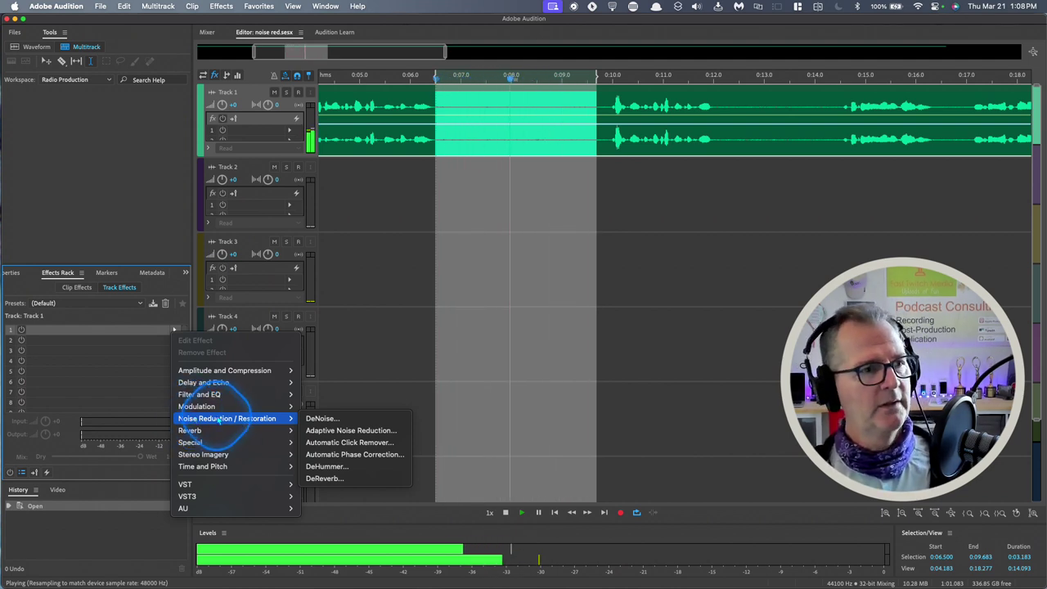
pyautogui.click(322, 419)
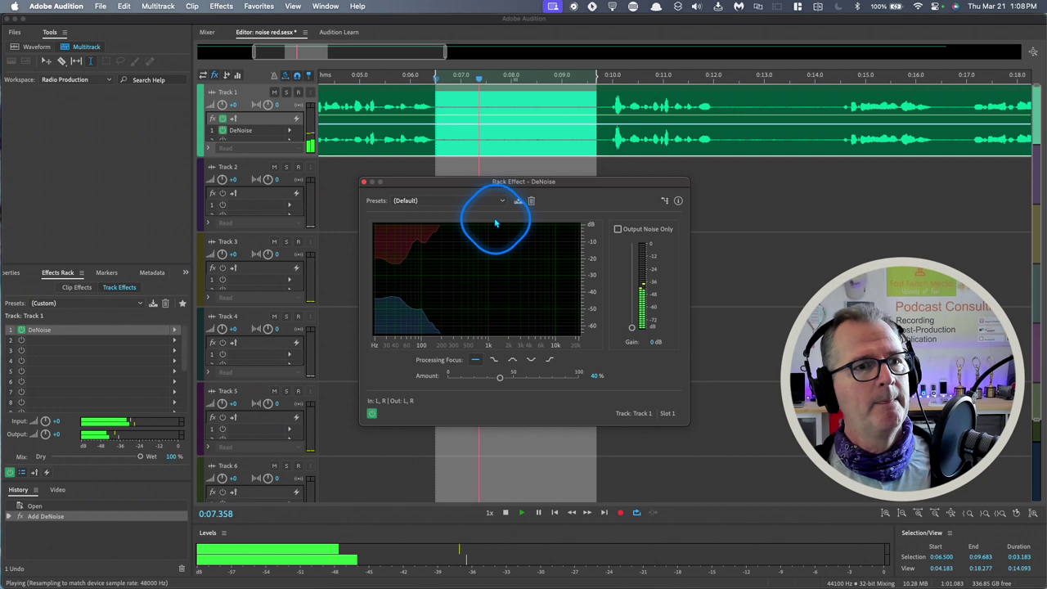
# - Bypass DeNoise and re-enable it to compare the sound, then close its window
pyautogui.moveTo(472, 180); pyautogui.dragTo(458, 228)
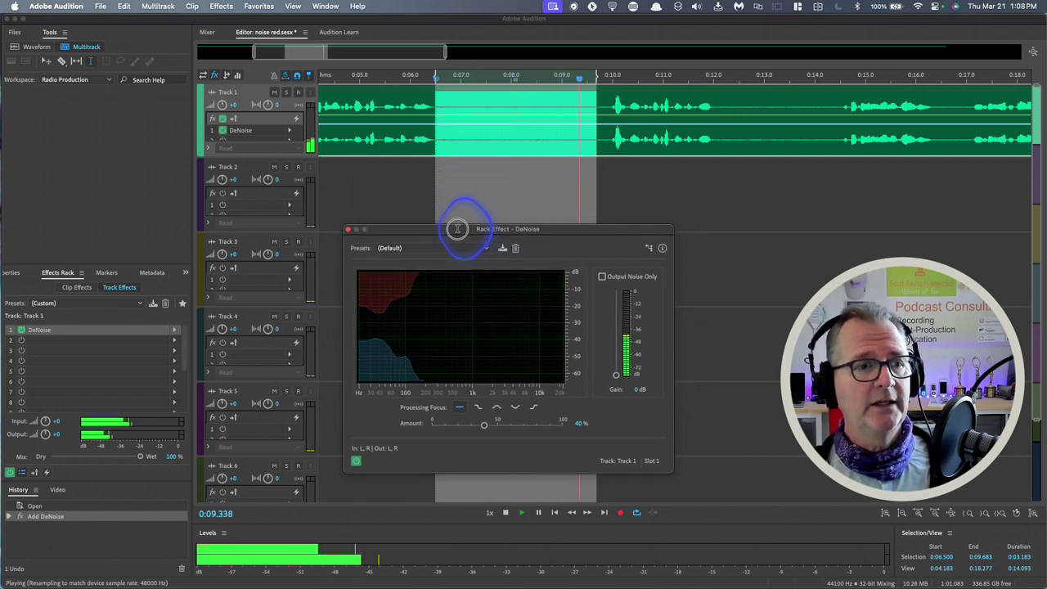
pyautogui.click(356, 462)
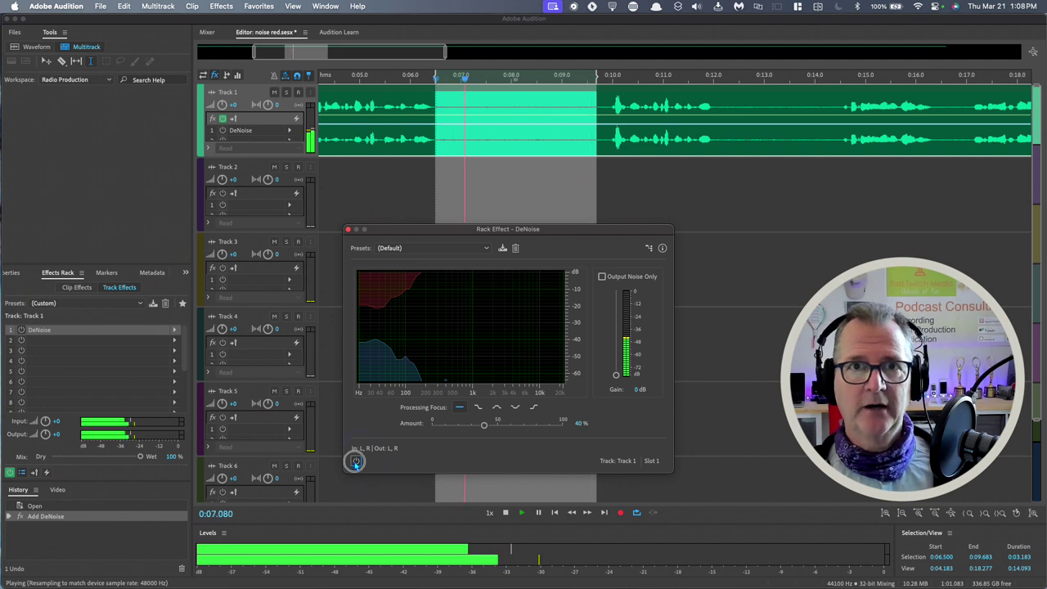
pyautogui.click(356, 462)
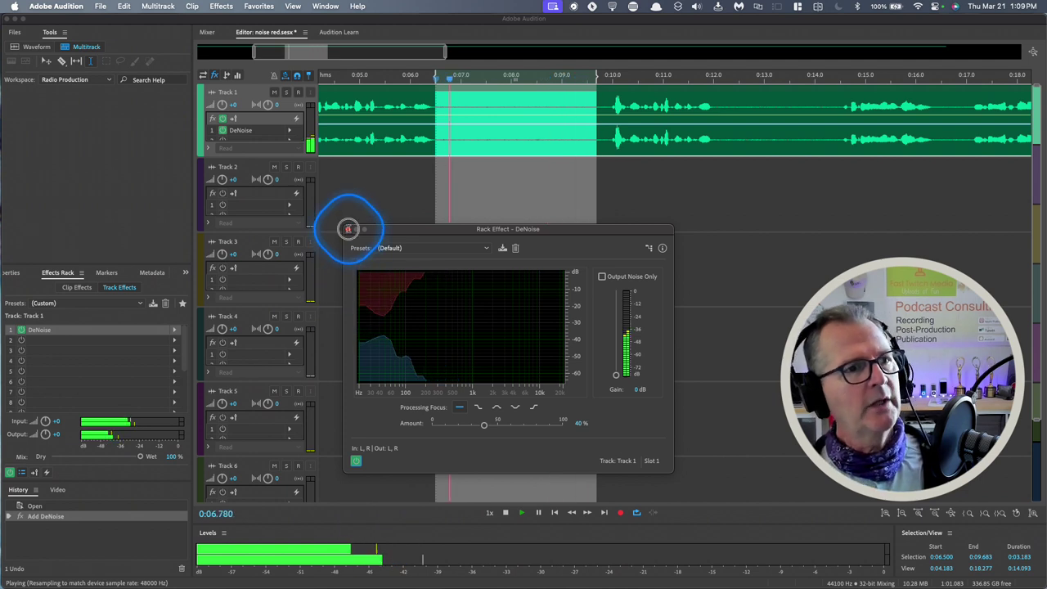
pyautogui.click(347, 229)
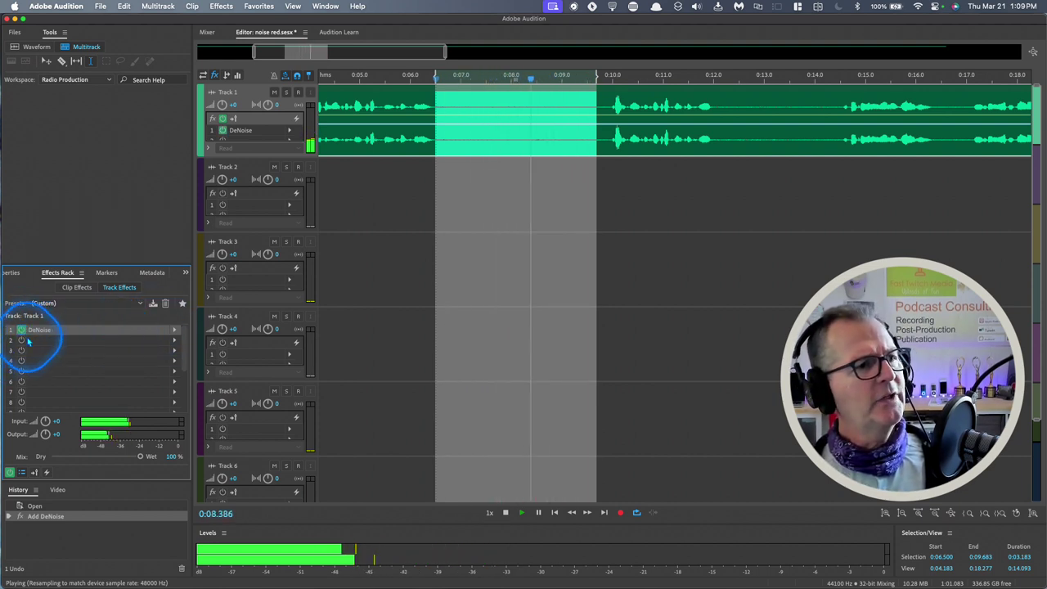
# - Show the Noise Reduction / Restoration effects list for Track 1's second effect slot
pyautogui.click(174, 341)
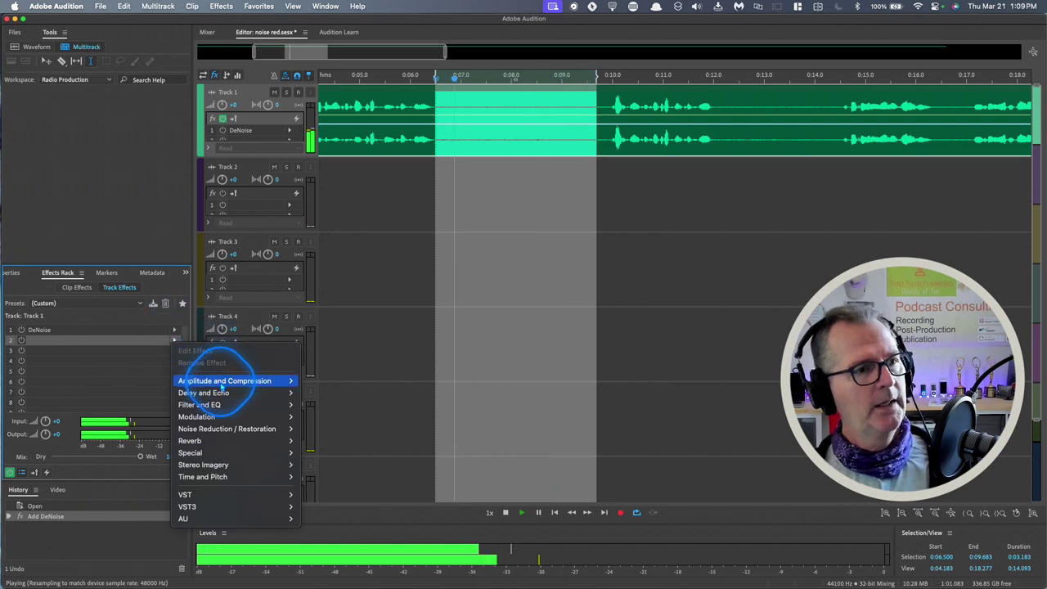
pyautogui.moveTo(201, 430)
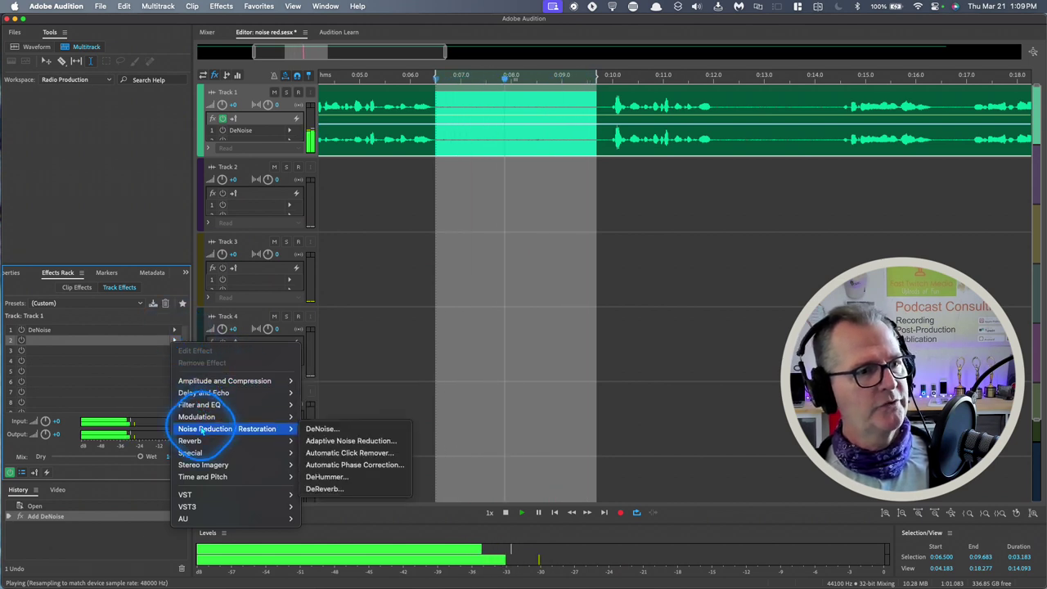
# - Add Adaptive Noise Reduction to slot 2, confirming the real-time playback alert
pyautogui.click(314, 442)
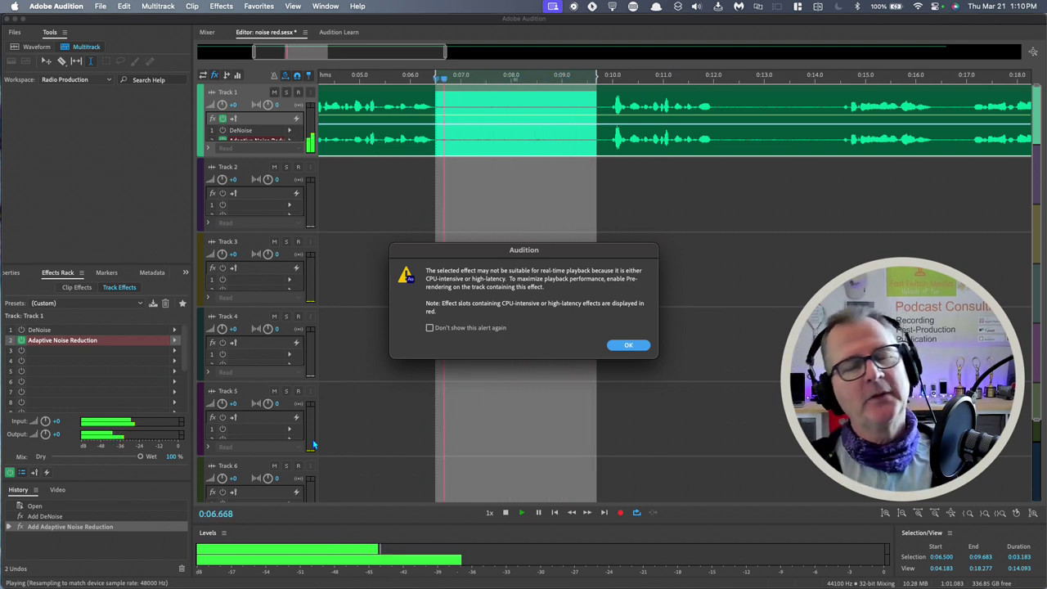
pyautogui.click(627, 346)
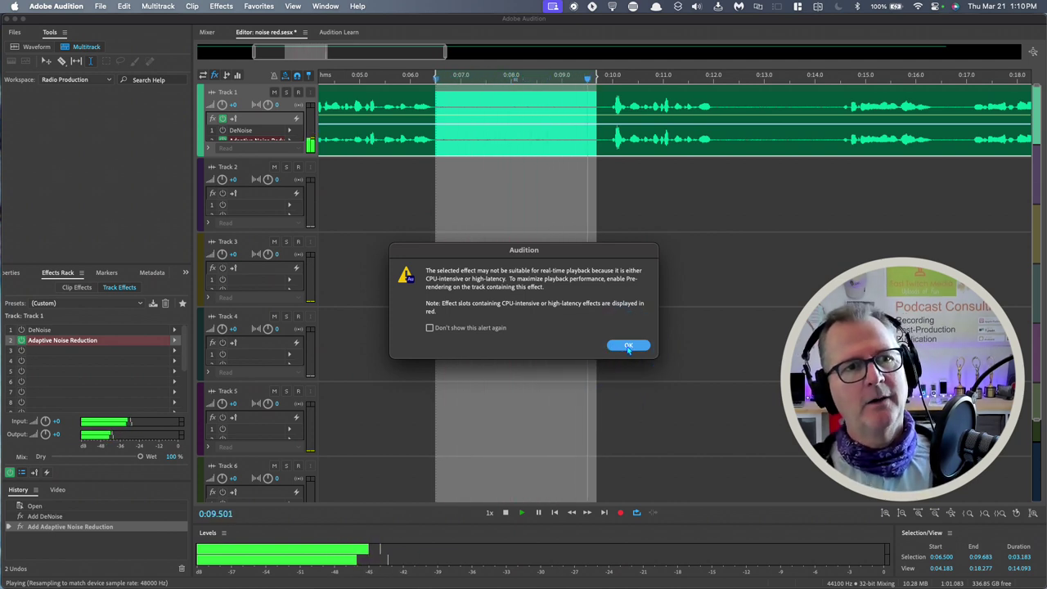
pyautogui.click(627, 346)
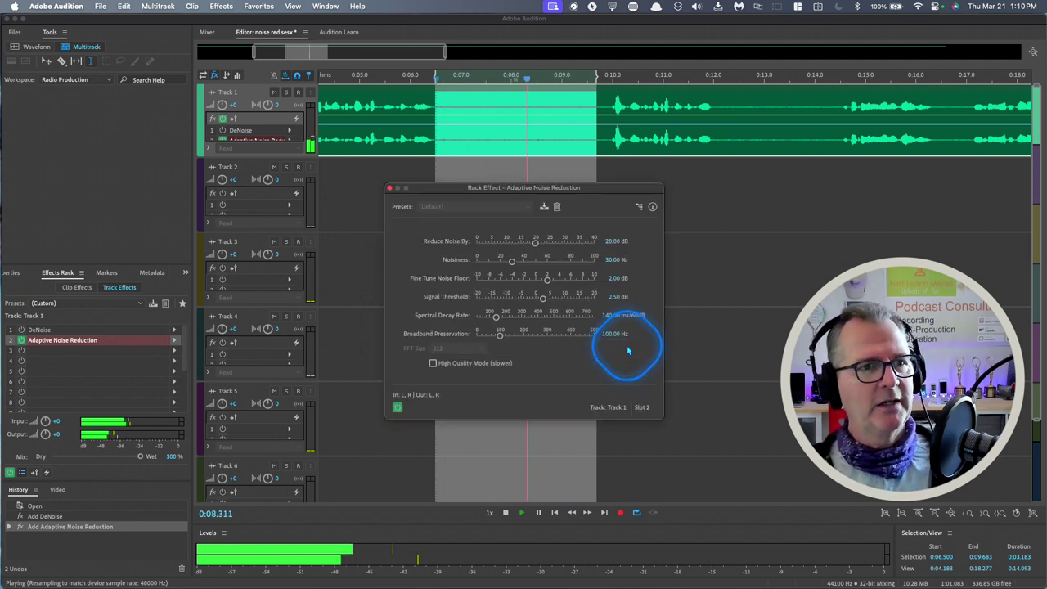
# - Bypass Adaptive Noise Reduction and turn it back on, then close its window
pyautogui.click(397, 408)
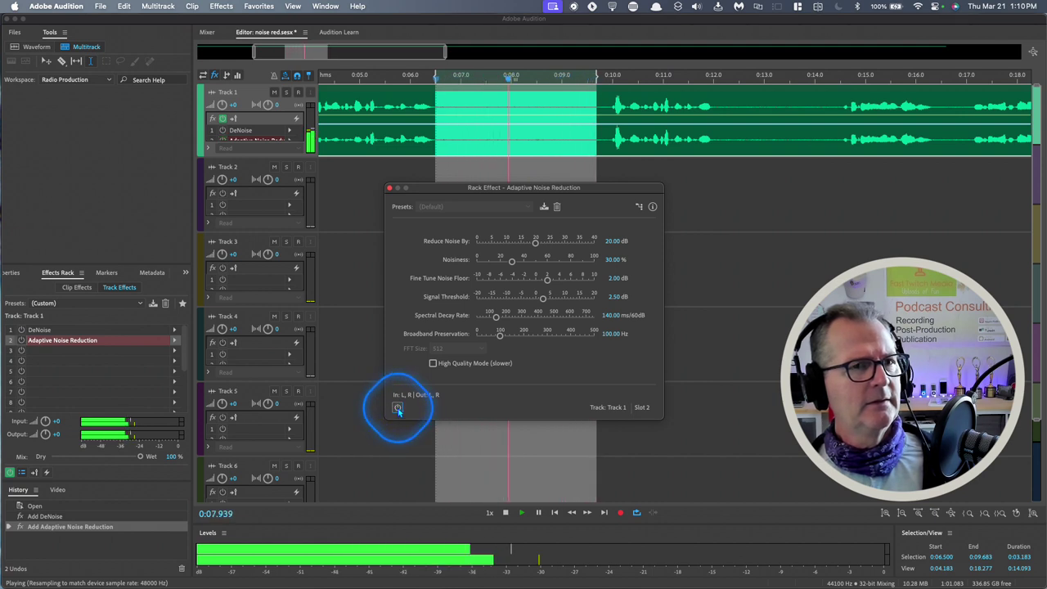
pyautogui.click(397, 408)
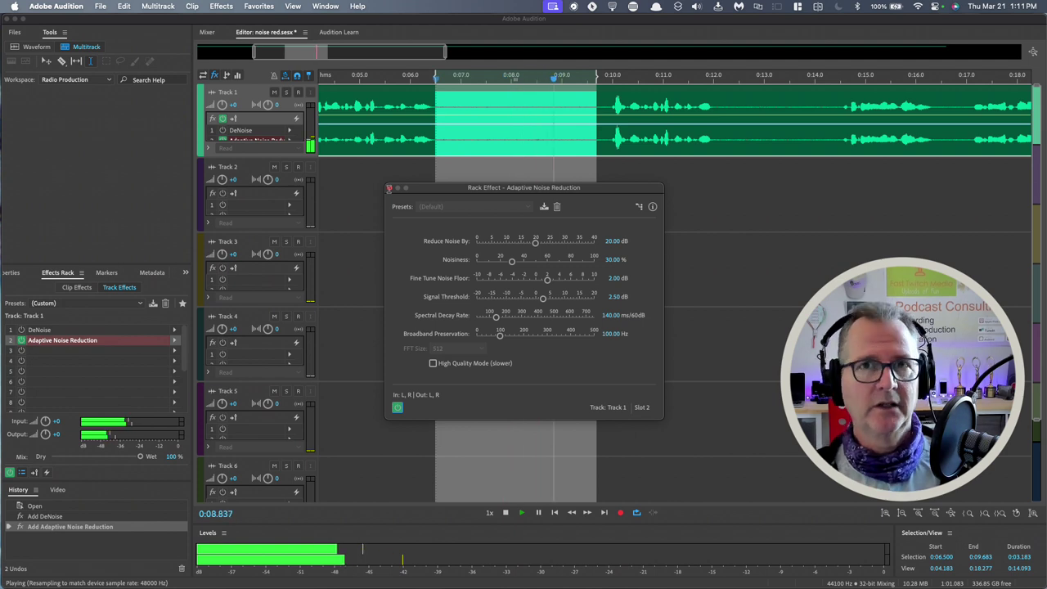
pyautogui.click(389, 188)
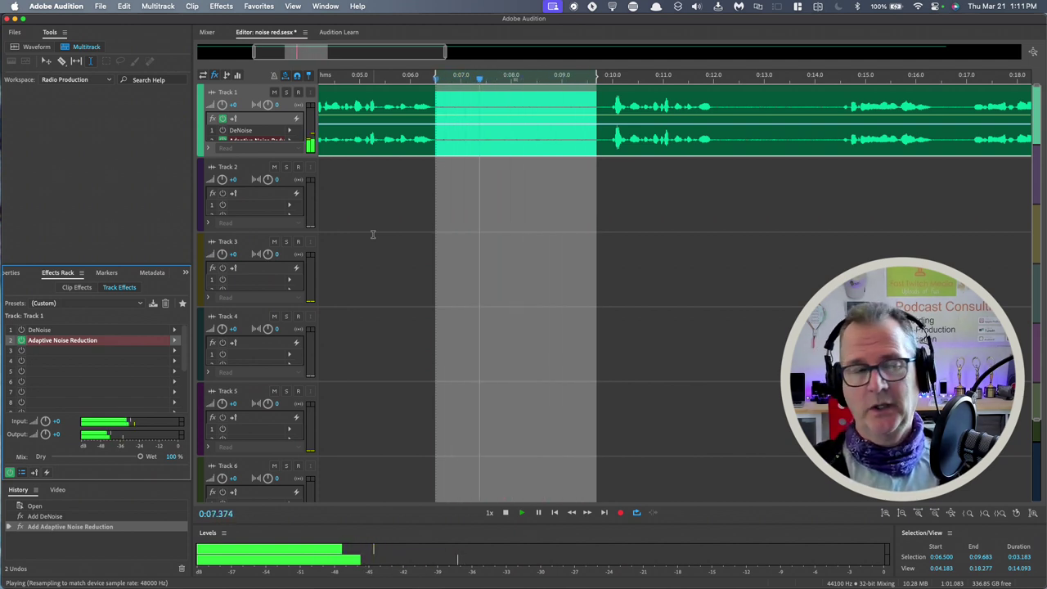
pyautogui.press('space')
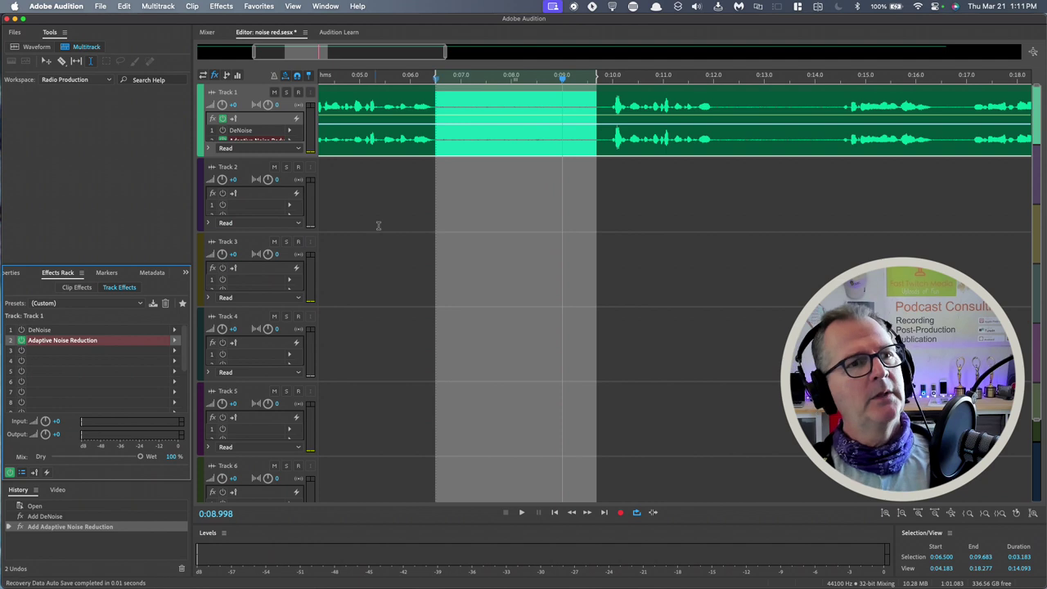
pyautogui.click(397, 176)
pyautogui.press('space')
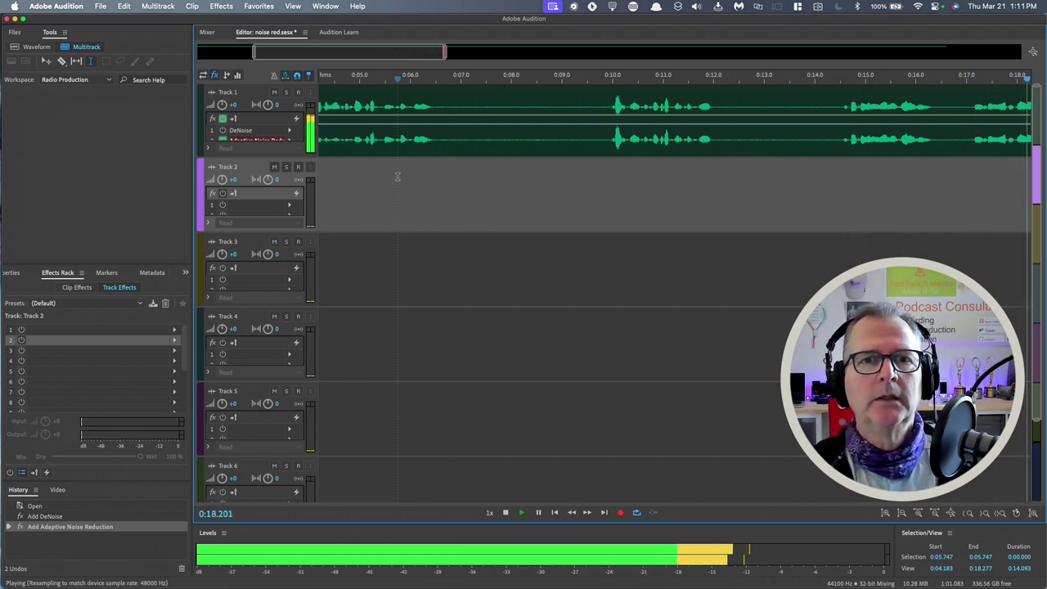
pyautogui.click(351, 212)
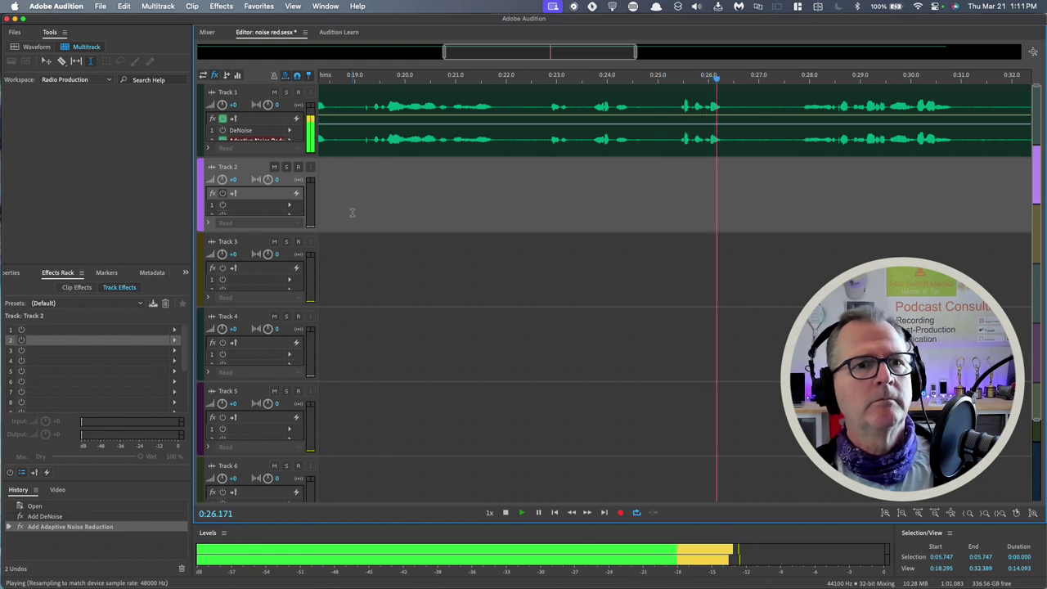
pyautogui.press('space')
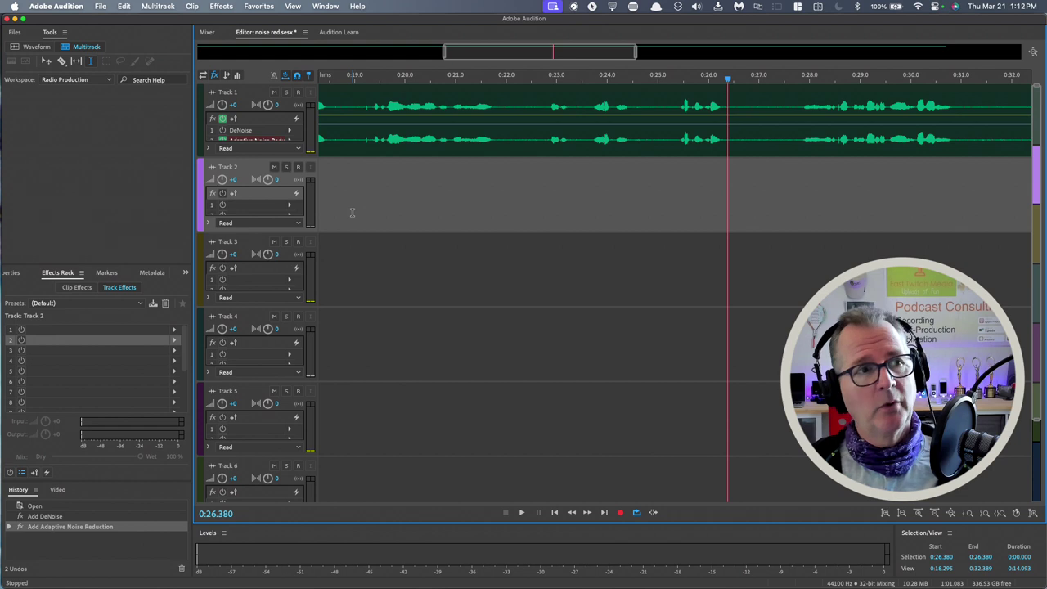
pyautogui.click(208, 114)
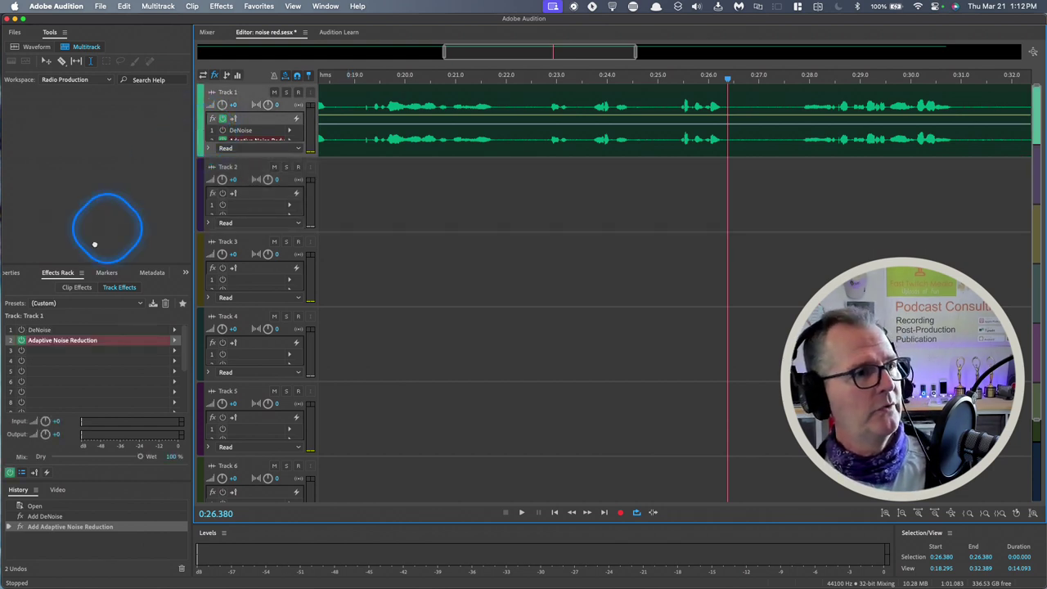
# - Start an Entire Session multitrack mixdown export saving to the Downloads folder
pyautogui.click(102, 6)
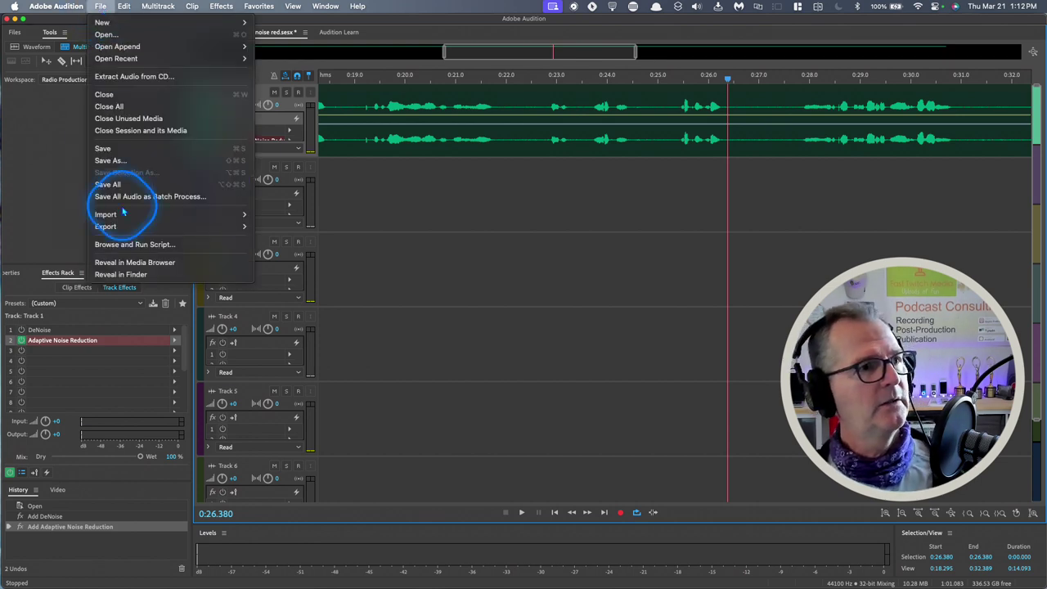
pyautogui.moveTo(122, 229)
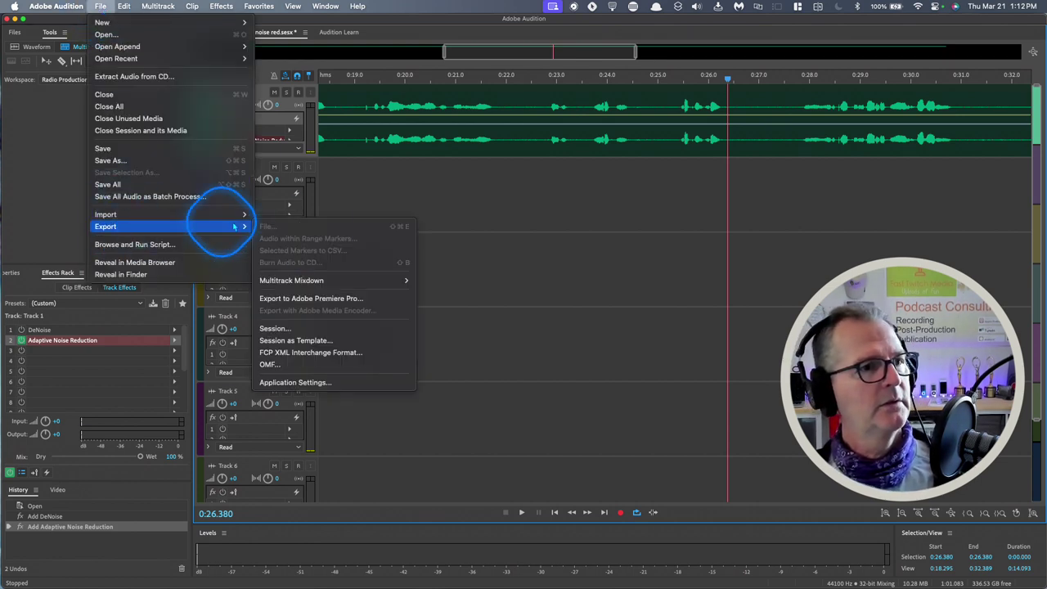
pyautogui.moveTo(326, 282)
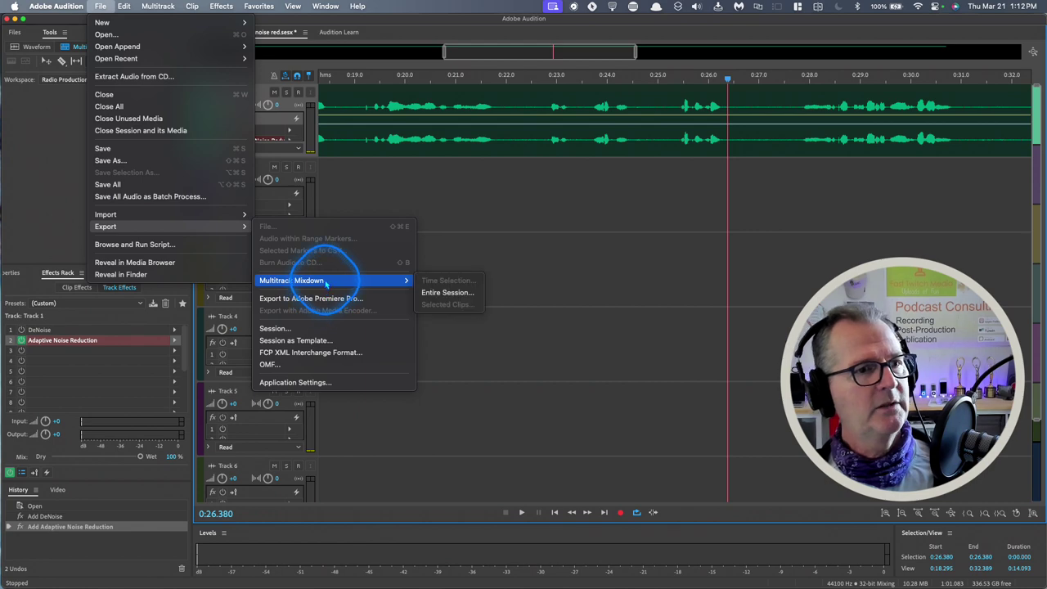
pyautogui.click(446, 292)
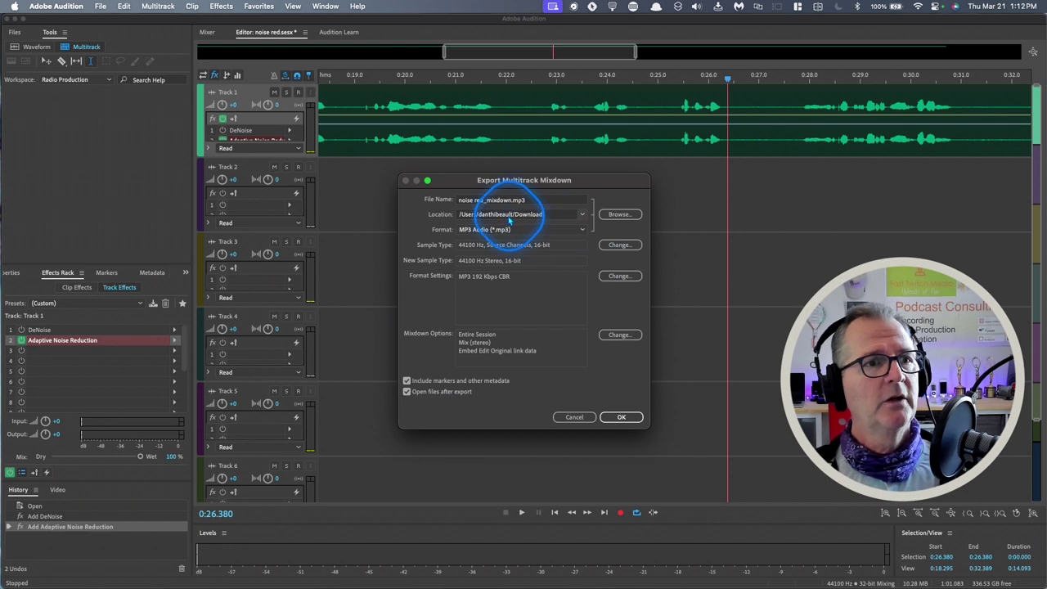
pyautogui.click(620, 215)
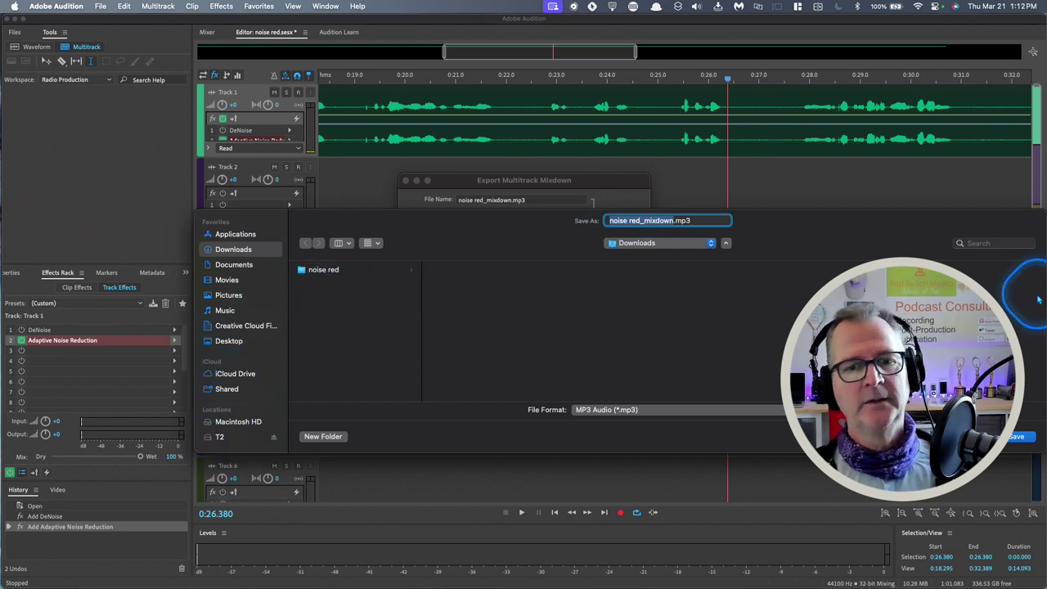
pyautogui.click(1015, 437)
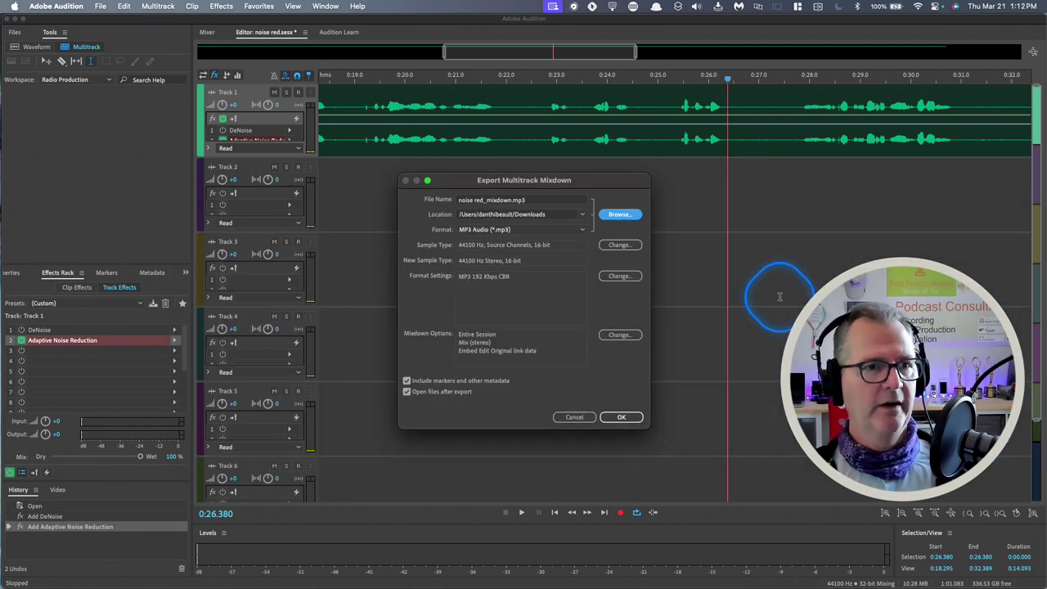
# - Set the format to MP3 Audio and export noise red_mixdown.mp3
pyautogui.click(584, 230)
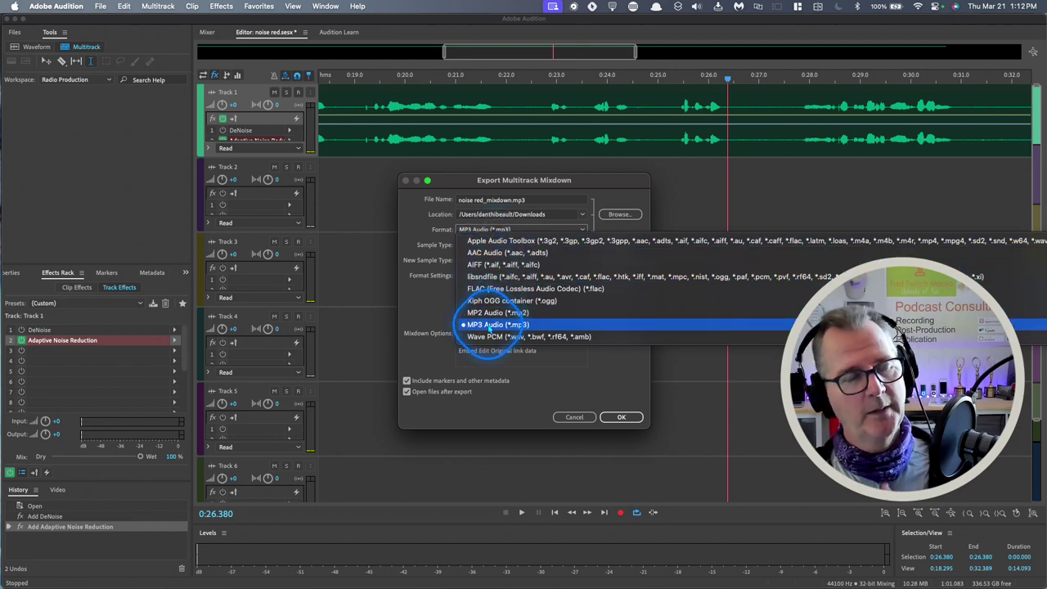
pyautogui.click(485, 326)
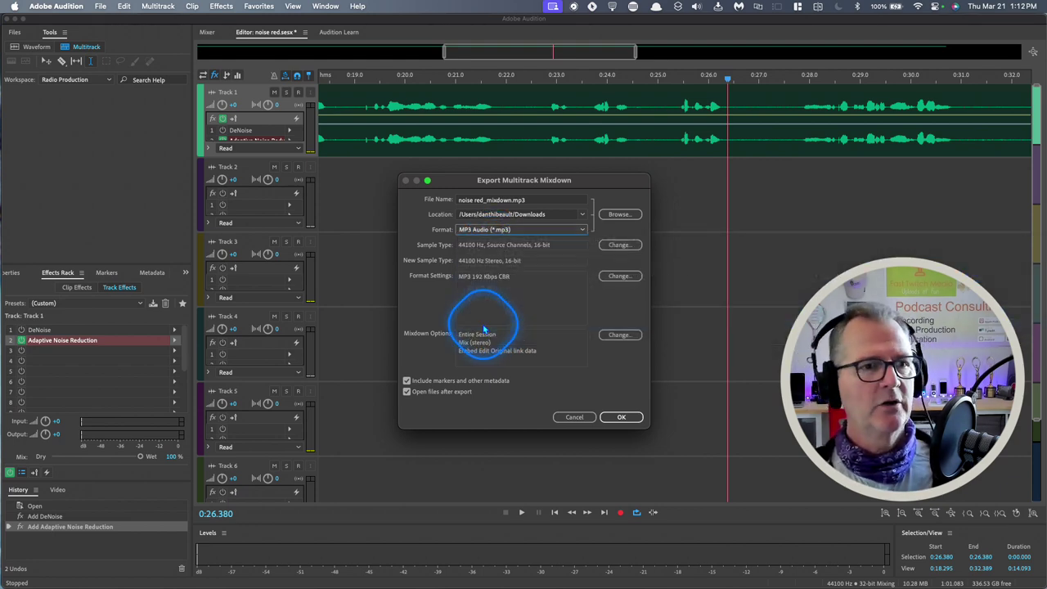
pyautogui.click(620, 418)
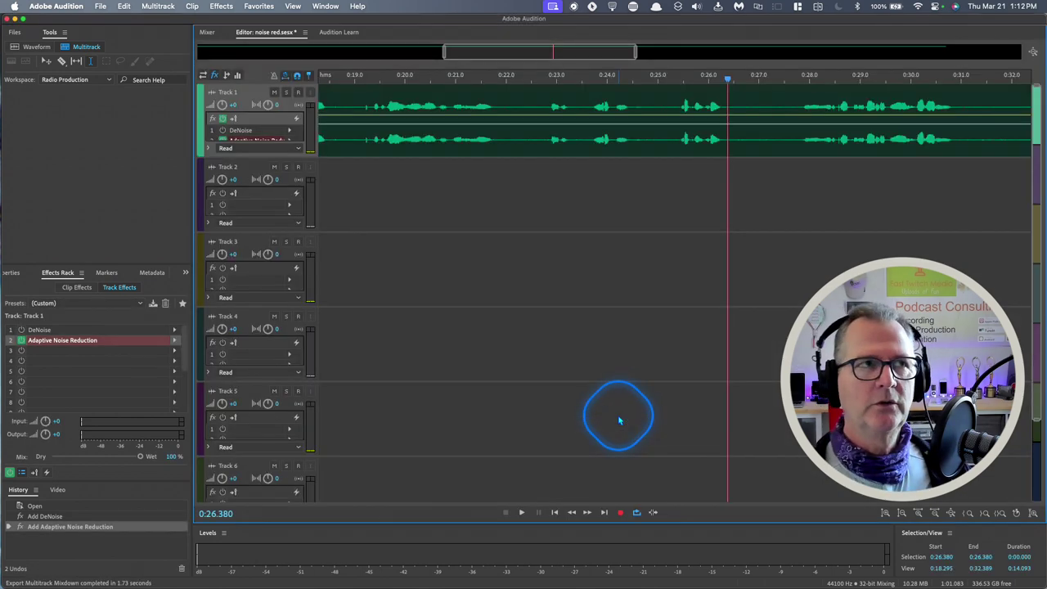